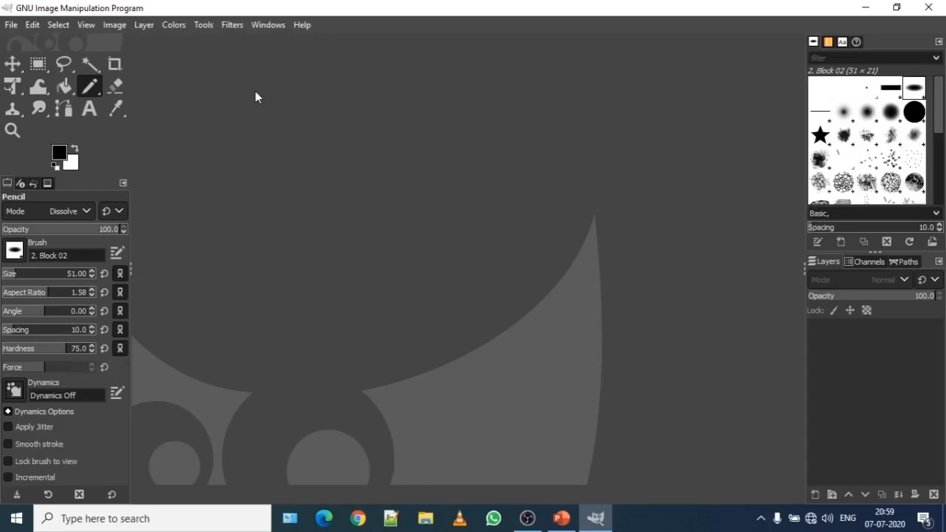
- Open the Create a New Image dialog via File > New
click(11, 27)
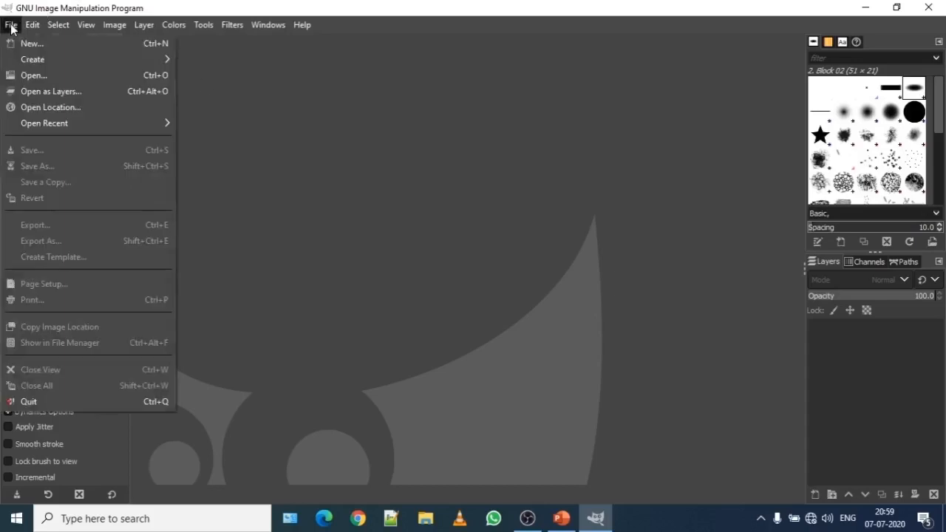
click(119, 46)
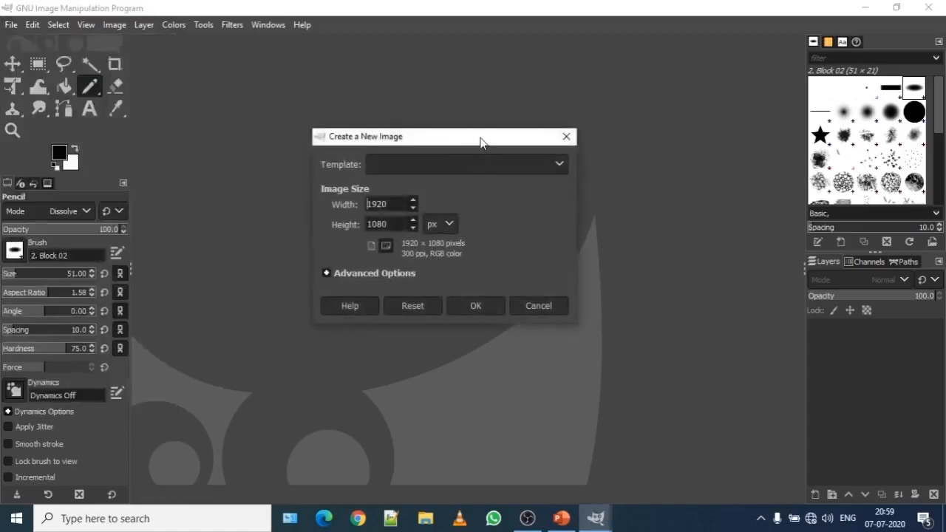
drag(481, 142, 523, 146)
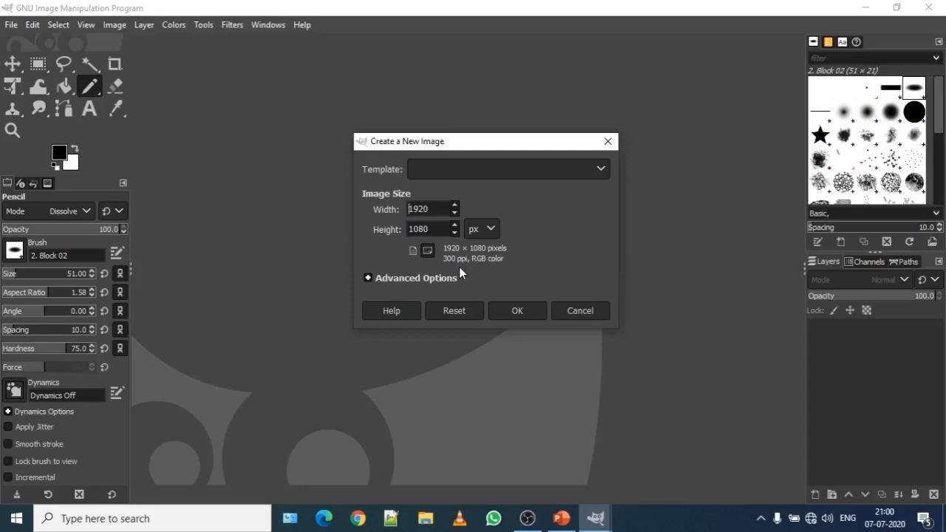
- Create the blank white 1920 × 1080 image and pick the Pencil from the paint tool group
click(510, 311)
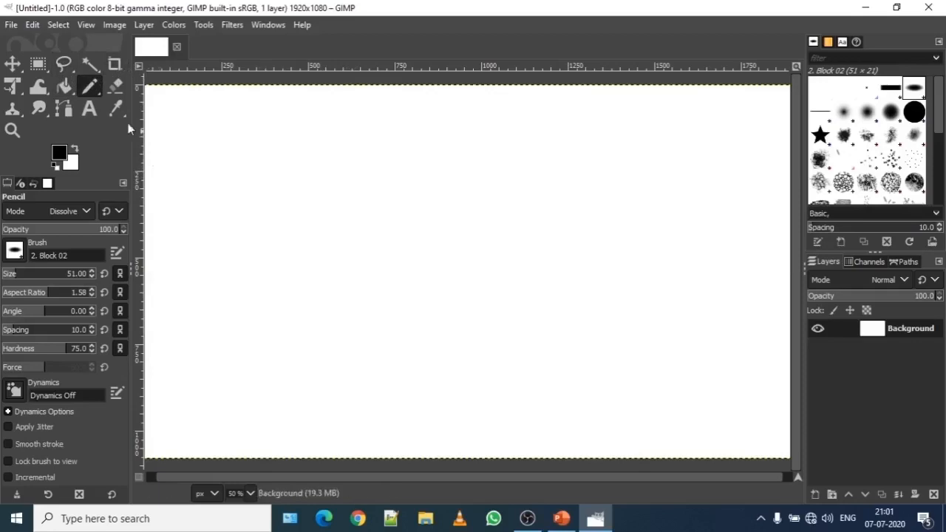
right_click(101, 91)
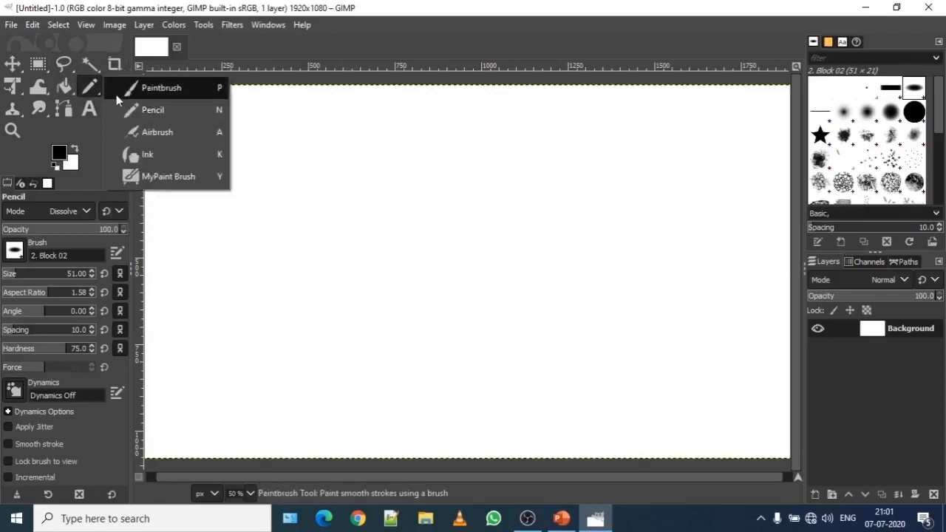
click(96, 88)
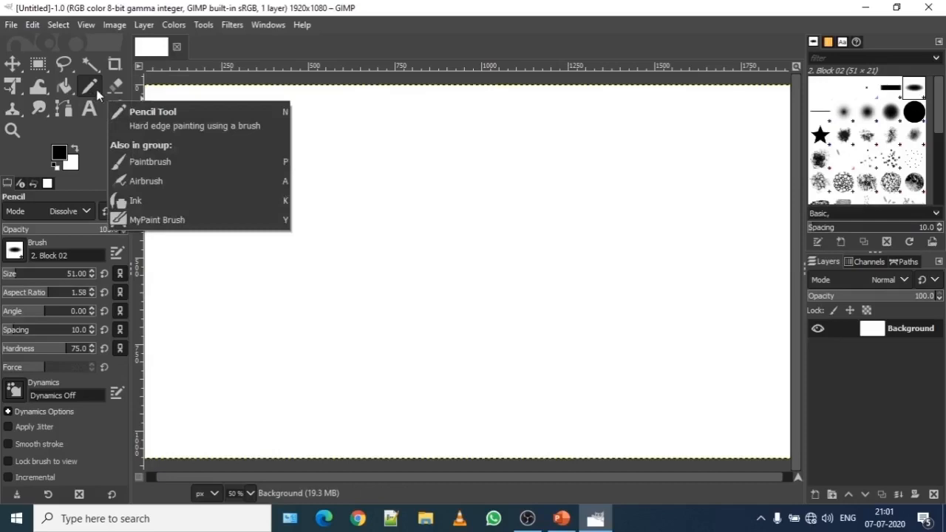
right_click(96, 89)
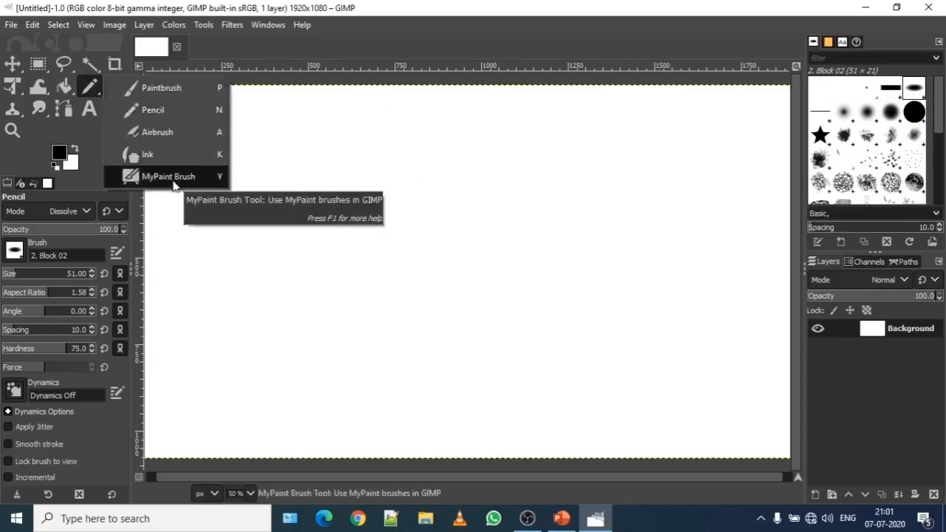
click(185, 116)
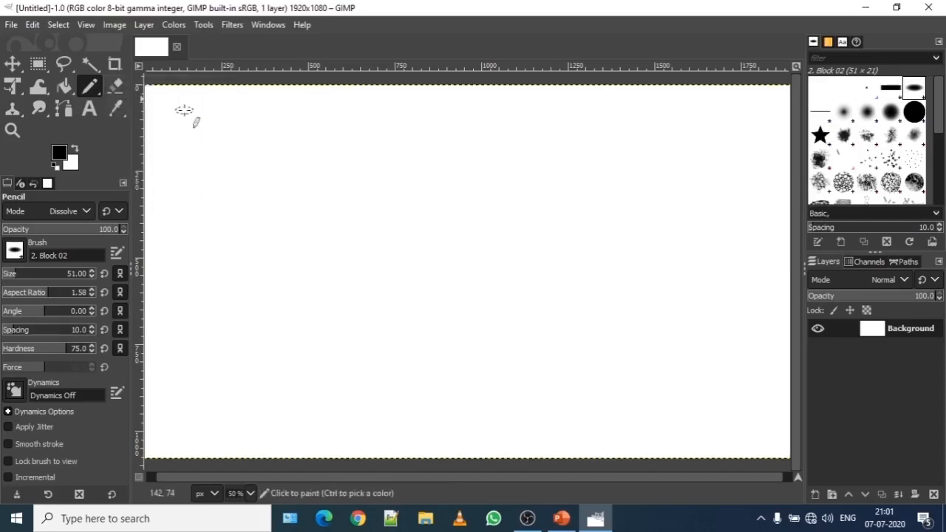
- Draw the letters A, M, I and T in thick black pencil strokes
click(195, 170)
drag(196, 169, 174, 257)
drag(200, 171, 231, 257)
drag(179, 233, 213, 229)
drag(243, 169, 250, 250)
mouse_move(247, 173)
mouse_down()
mouse_move(273, 202)
mouse_move(298, 167)
mouse_move(305, 251)
mouse_up()
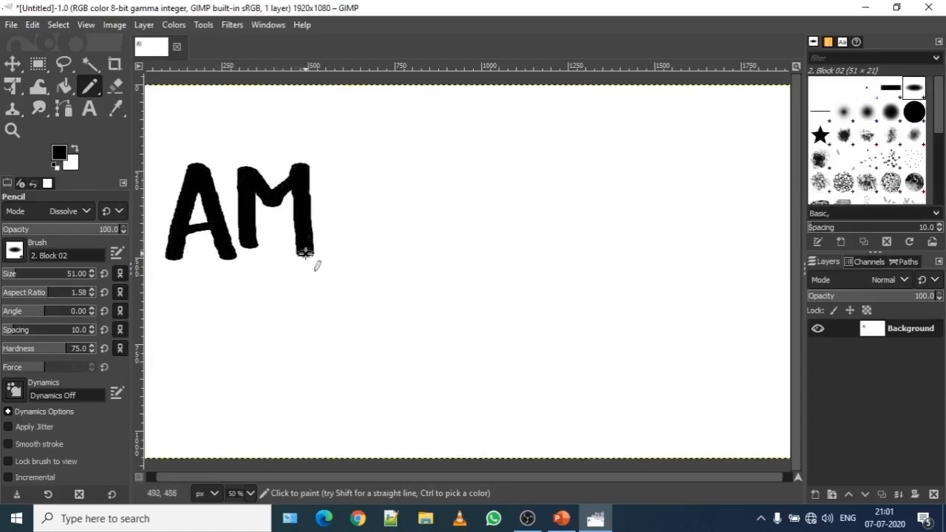
drag(344, 166, 346, 251)
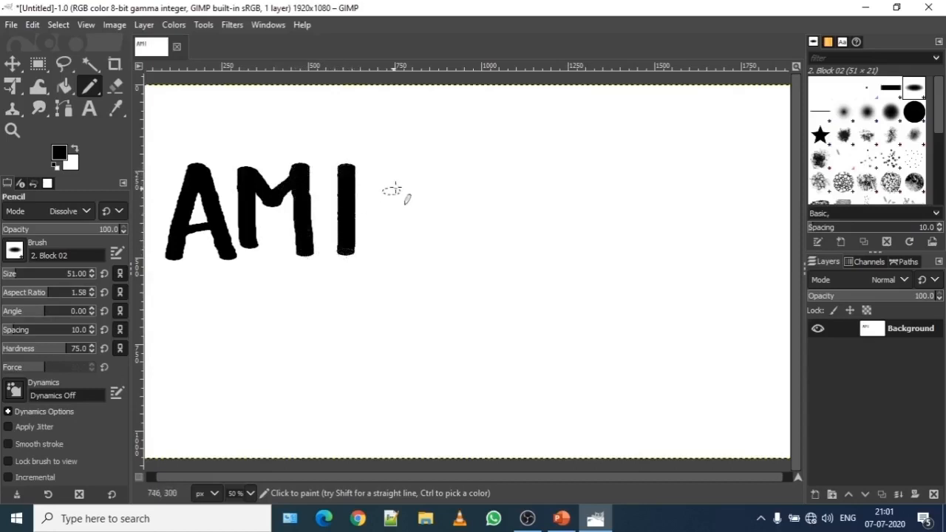
drag(407, 168, 408, 250)
mouse_move(372, 167)
mouse_down()
mouse_move(435, 169)
mouse_move(462, 239)
mouse_up()
drag(475, 172, 525, 242)
drag(479, 222, 508, 220)
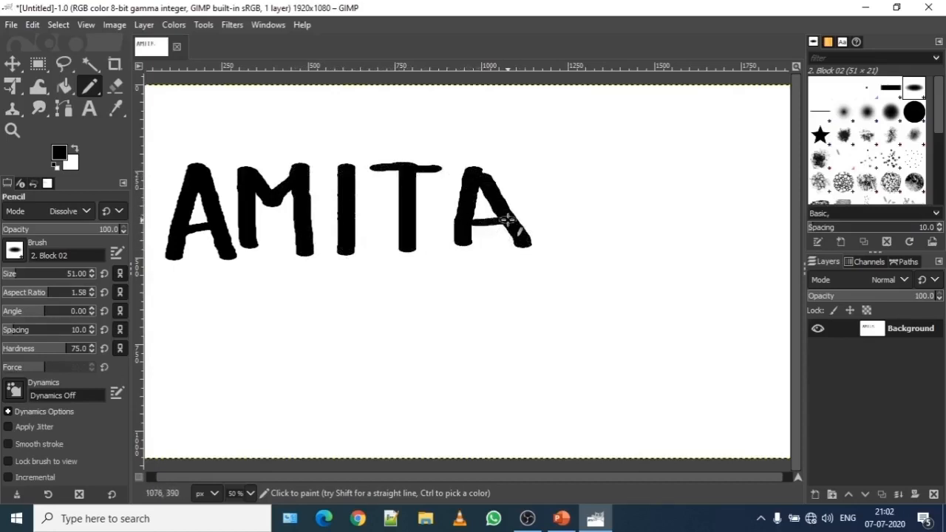
mouse_move(542, 173)
mouse_down()
mouse_move(544, 236)
mouse_move(543, 175)
mouse_move(562, 171)
mouse_move(565, 200)
mouse_move(585, 203)
mouse_move(589, 222)
mouse_move(546, 238)
mouse_up()
drag(618, 168, 618, 241)
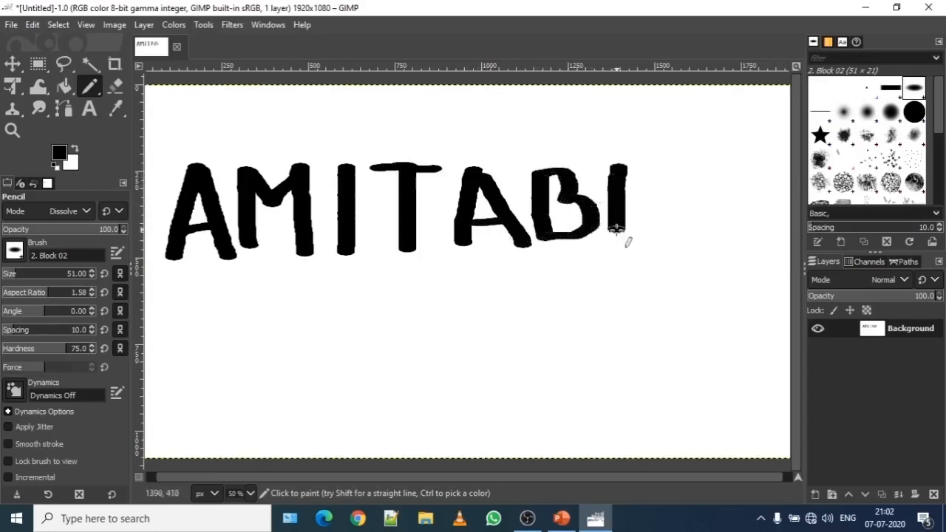
drag(619, 207, 658, 208)
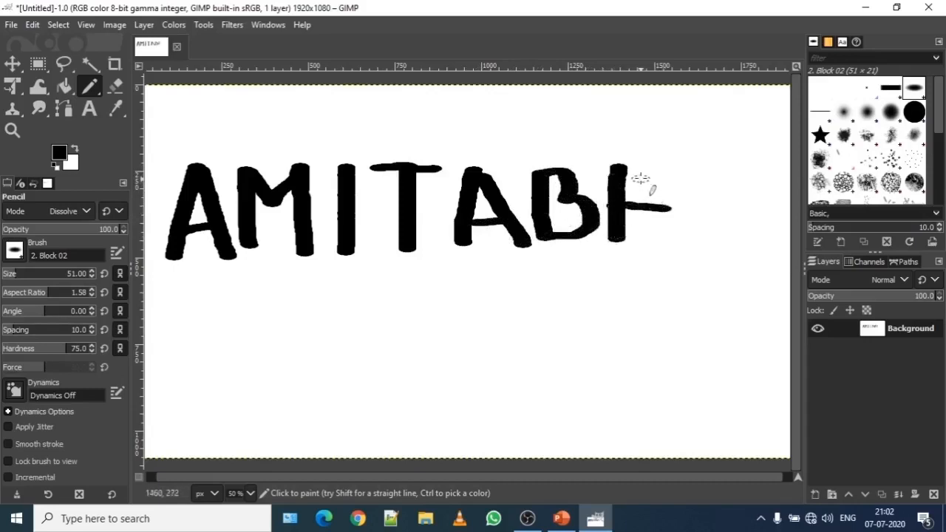
drag(661, 169, 669, 238)
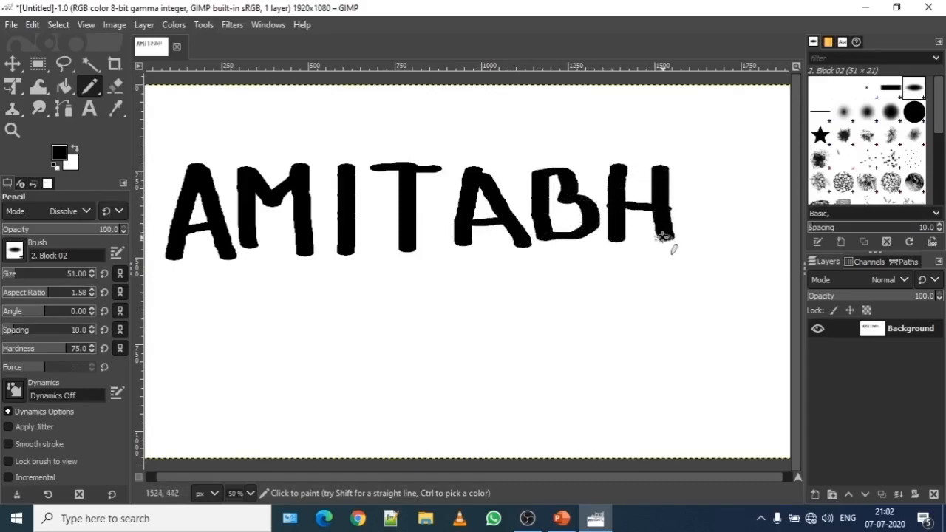
mouse_move(293, 375)
mouse_down()
mouse_move(489, 350)
mouse_move(650, 349)
mouse_up()
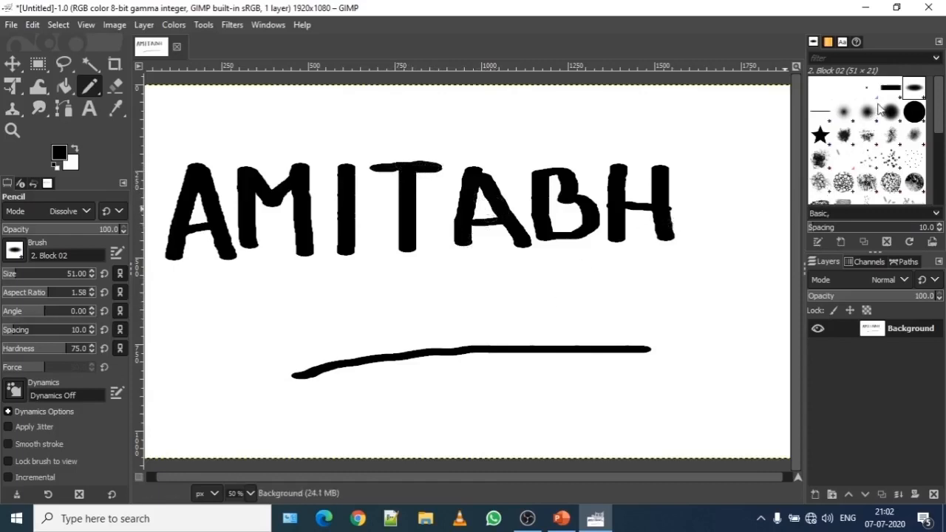
click(844, 112)
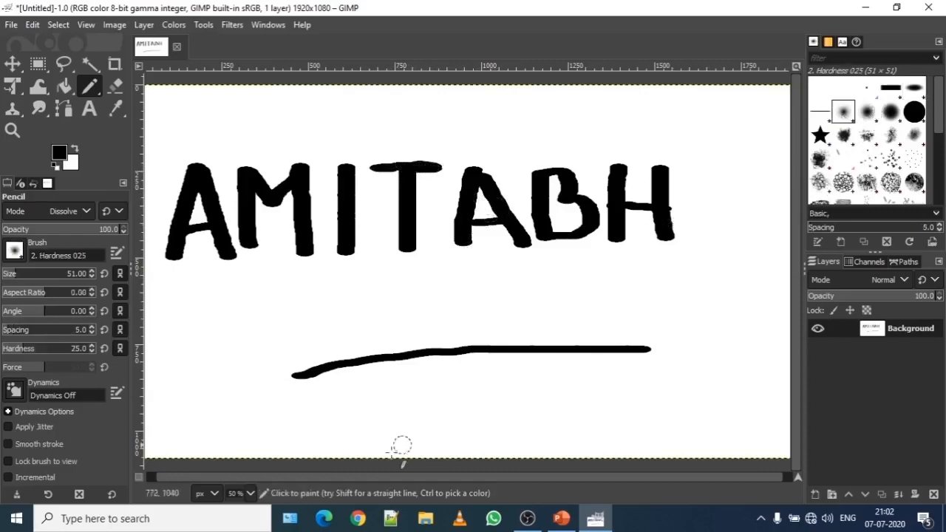
mouse_move(349, 387)
mouse_down()
mouse_move(334, 387)
mouse_move(319, 434)
mouse_move(339, 424)
mouse_move(329, 416)
mouse_move(365, 424)
mouse_move(357, 439)
mouse_up()
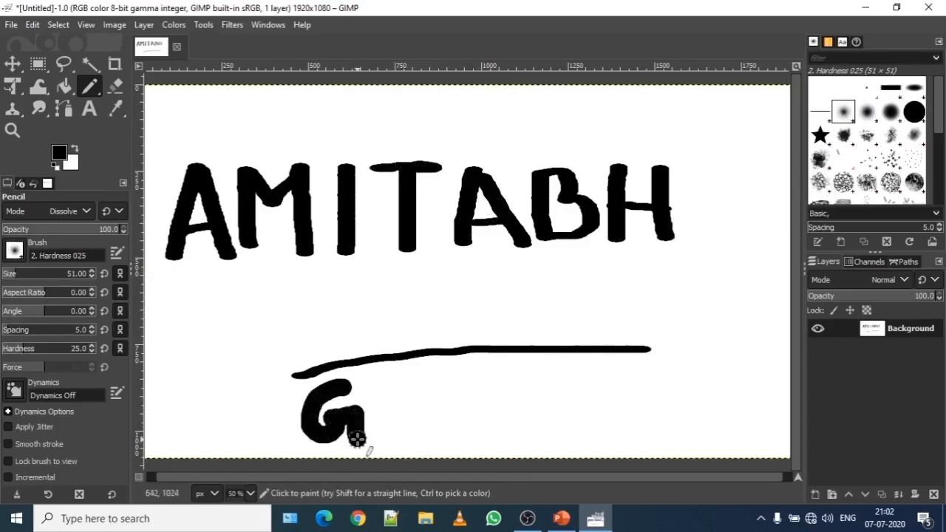
mouse_move(393, 386)
mouse_down()
mouse_move(398, 436)
mouse_move(393, 419)
mouse_move(443, 418)
mouse_up()
drag(435, 377, 443, 455)
mouse_move(499, 380)
mouse_down()
mouse_move(473, 418)
mouse_move(486, 441)
mouse_move(510, 425)
mouse_move(494, 380)
mouse_up()
mouse_move(574, 382)
mouse_down()
mouse_move(554, 406)
mouse_move(576, 430)
mouse_move(537, 446)
mouse_up()
mouse_move(605, 380)
mouse_down()
mouse_move(621, 446)
mouse_move(613, 416)
mouse_move(663, 411)
mouse_move(669, 446)
mouse_up()
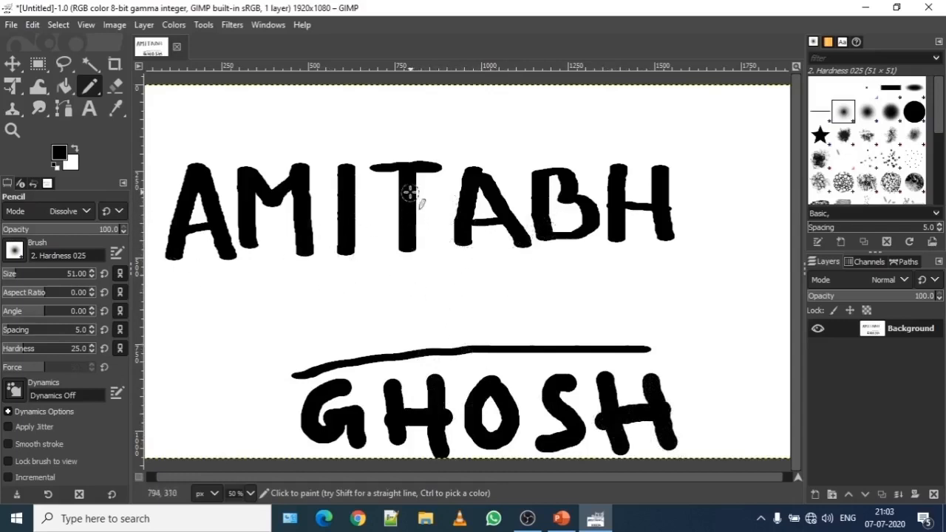
drag(198, 180, 200, 241)
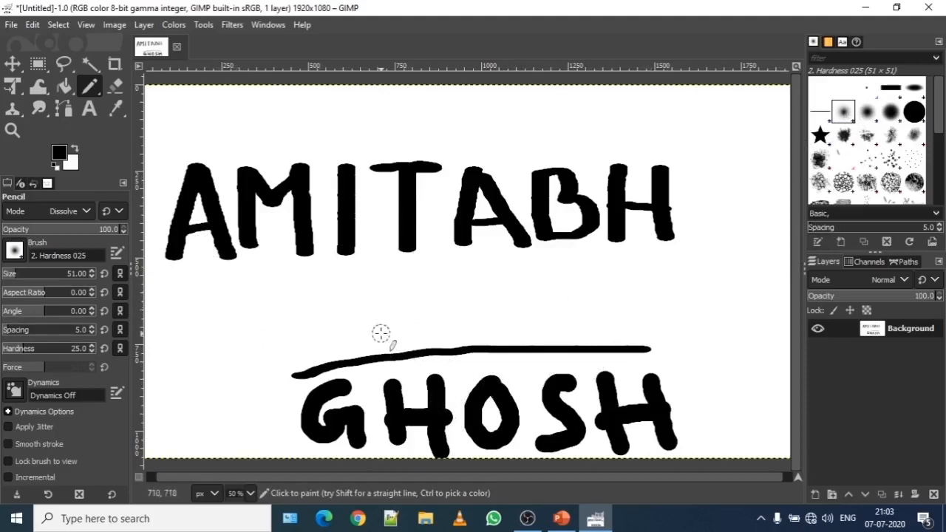
- Set the pencil brush to Block 02 (aspect ratio 1.58, spacing 10, hardness 75)
click(895, 90)
click(915, 90)
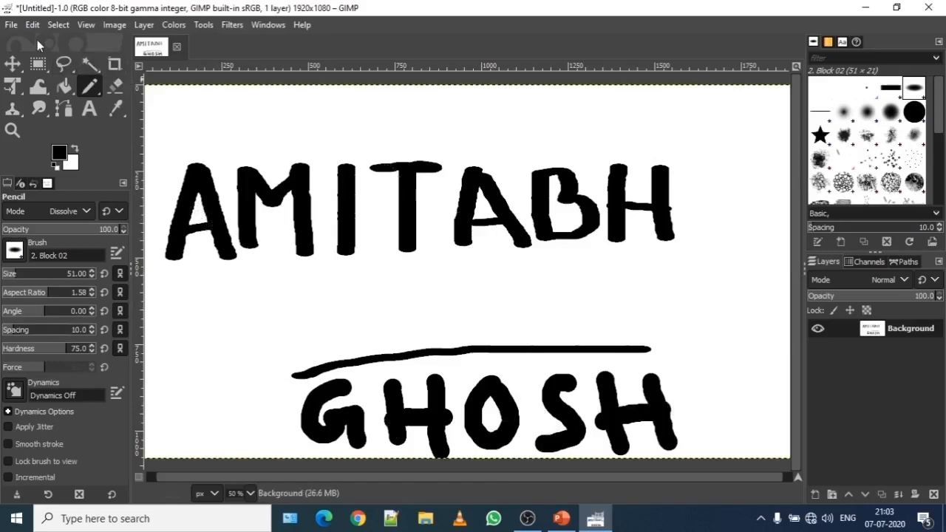
click(13, 25)
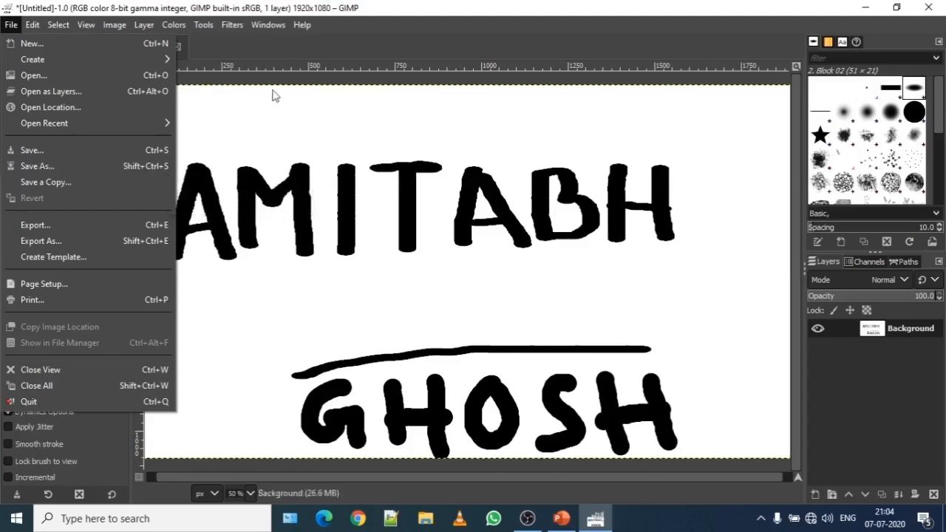
- Bring up the Save Image dialog proposing Untitled.xcf in Documents
click(376, 25)
click(11, 25)
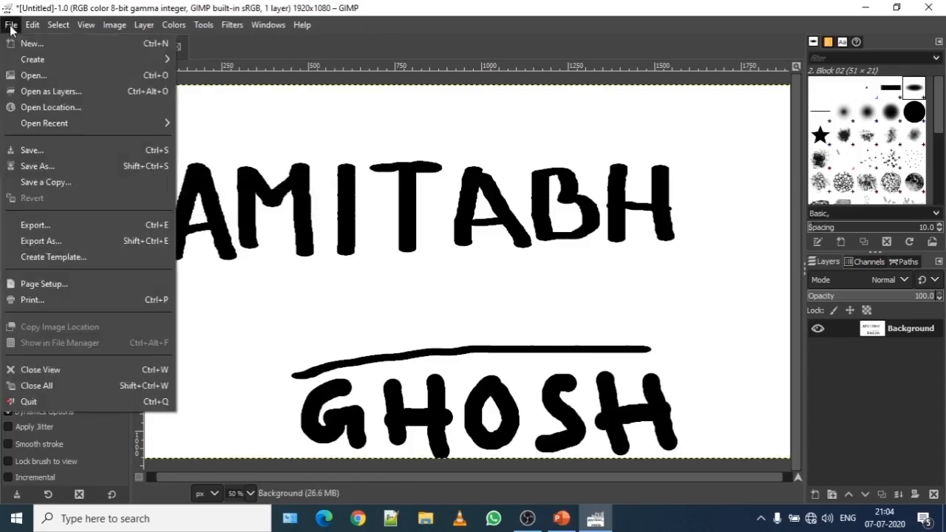
click(119, 152)
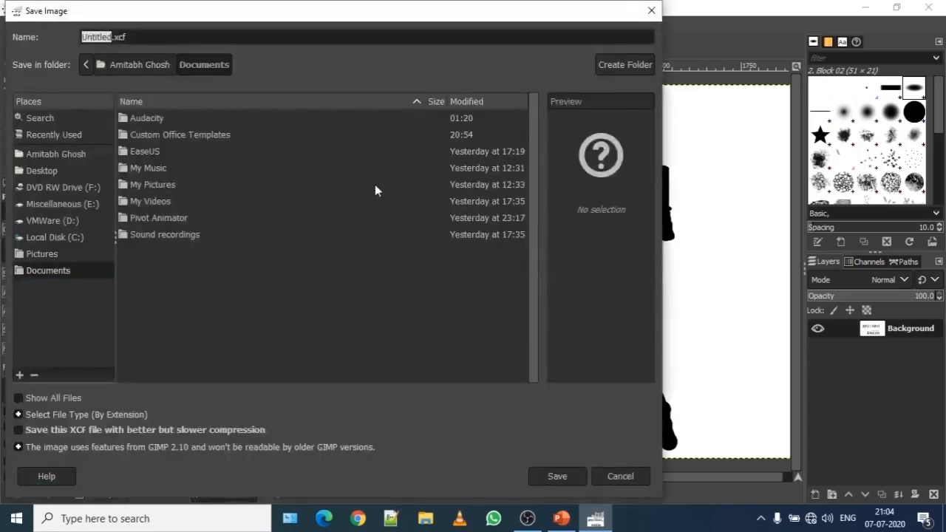
- Save the drawing as amitabh.xcf in the Pictures folder
drag(350, 12, 487, 24)
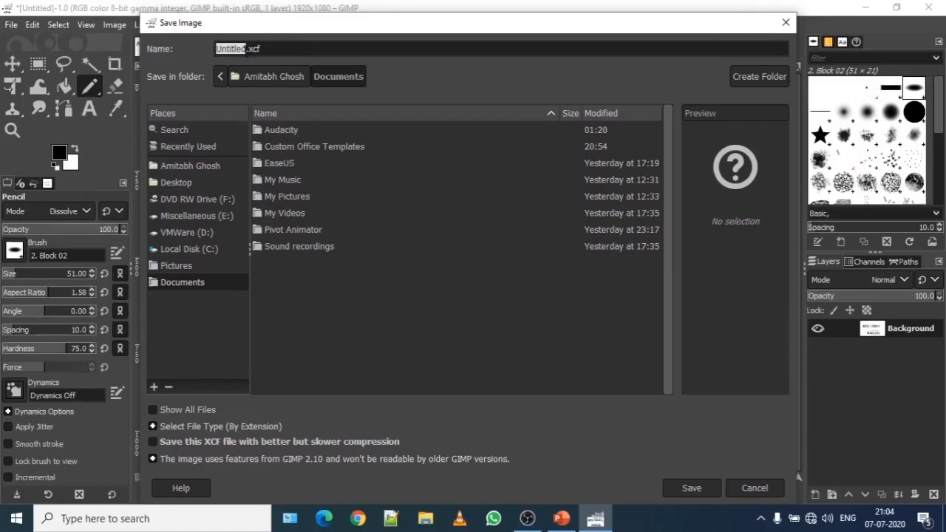
text(amitabh)
drag(254, 48, 261, 48)
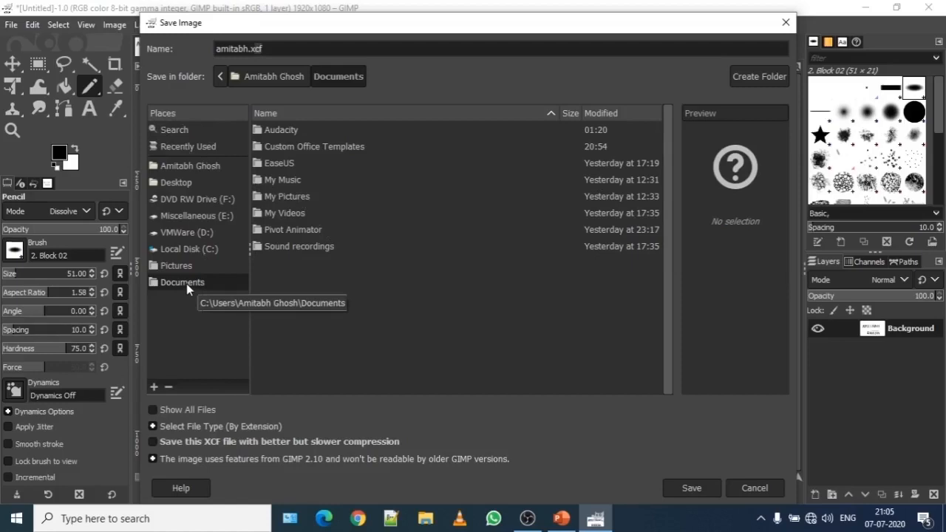
click(178, 266)
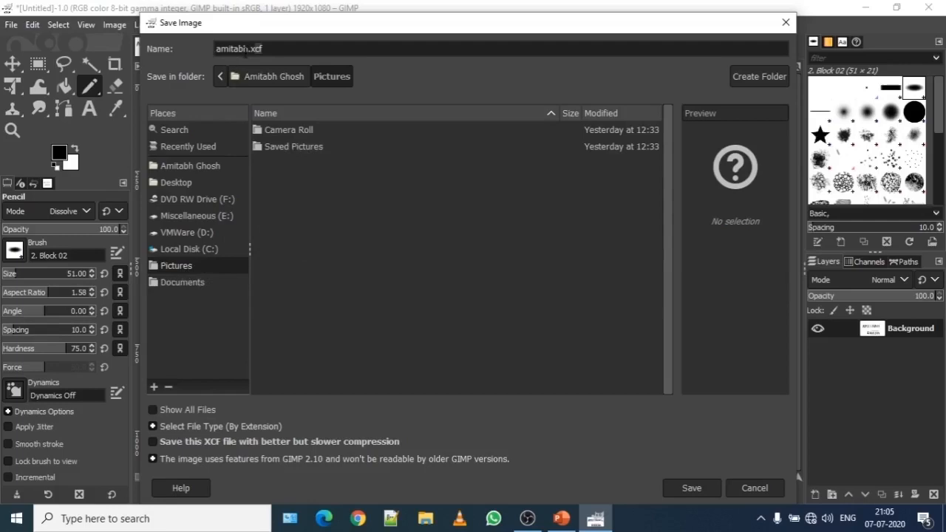
click(684, 486)
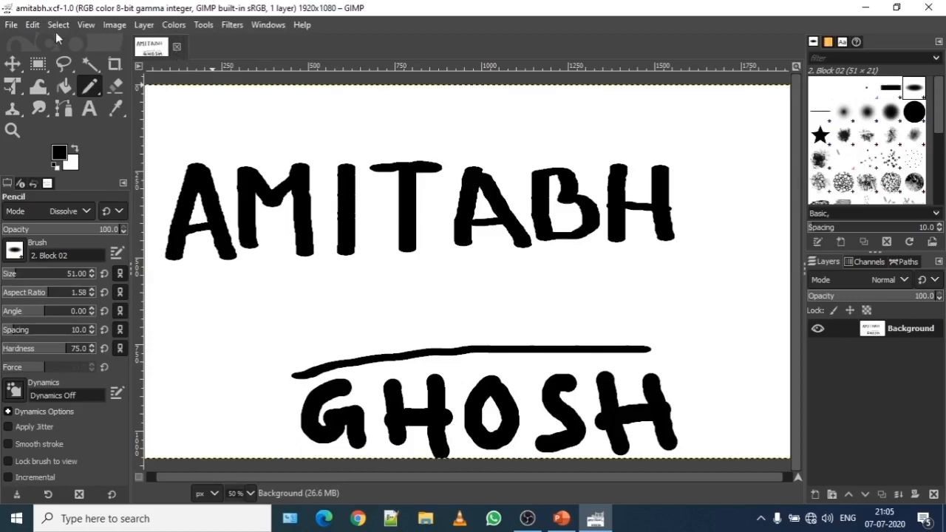
- Close the saved image with Close All, then bring up the Open Image dialog
click(11, 25)
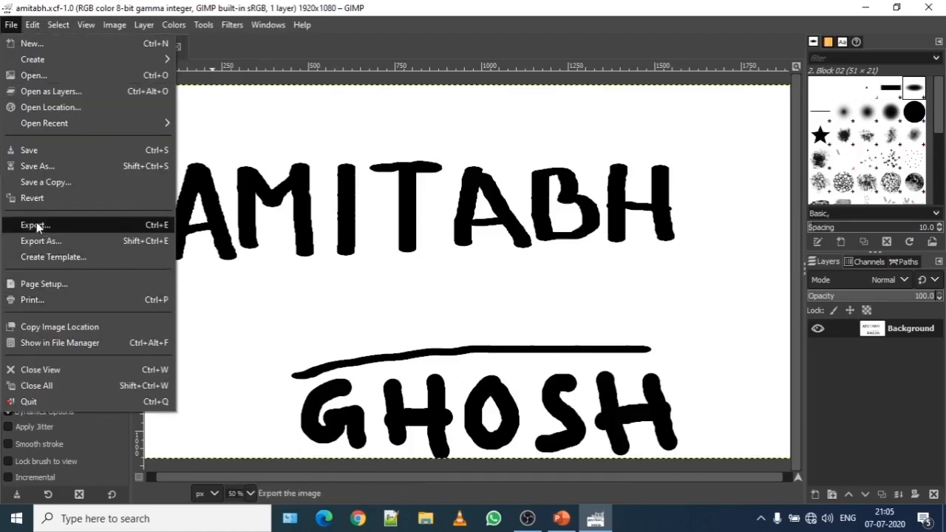
click(48, 381)
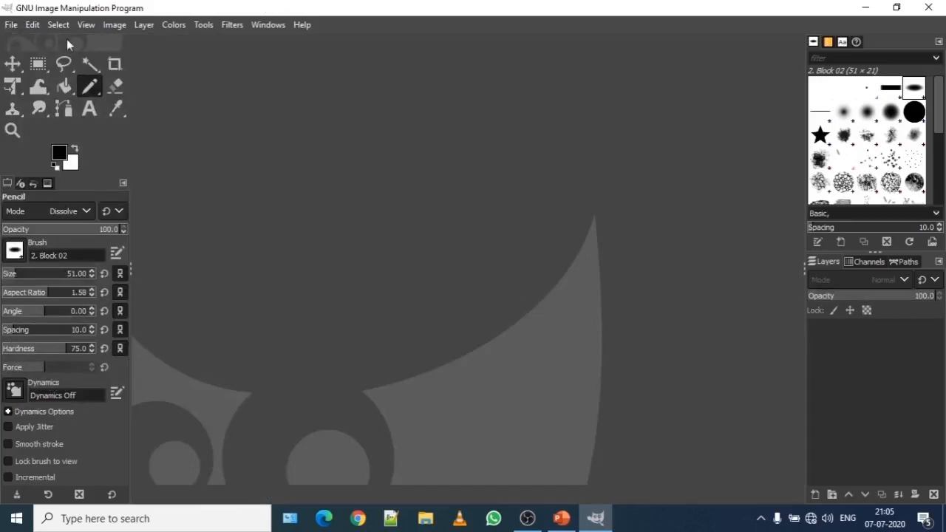
click(13, 25)
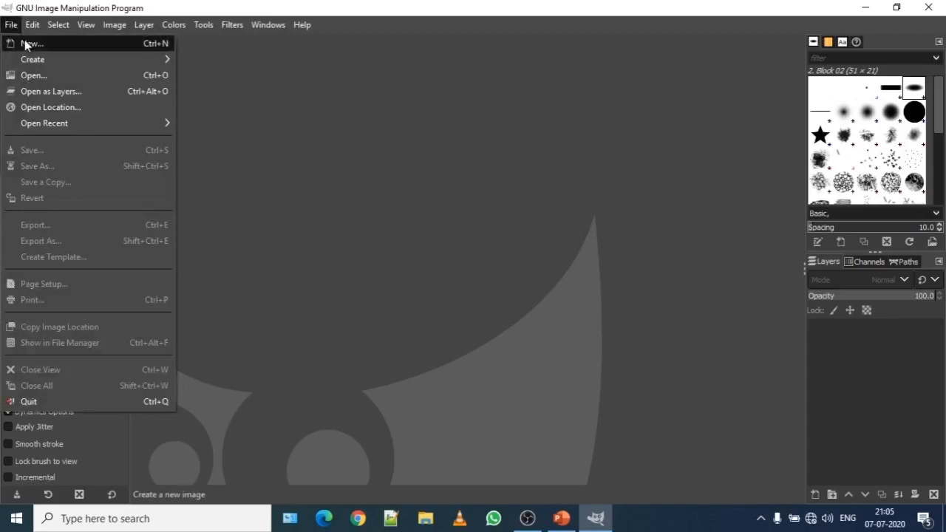
click(38, 75)
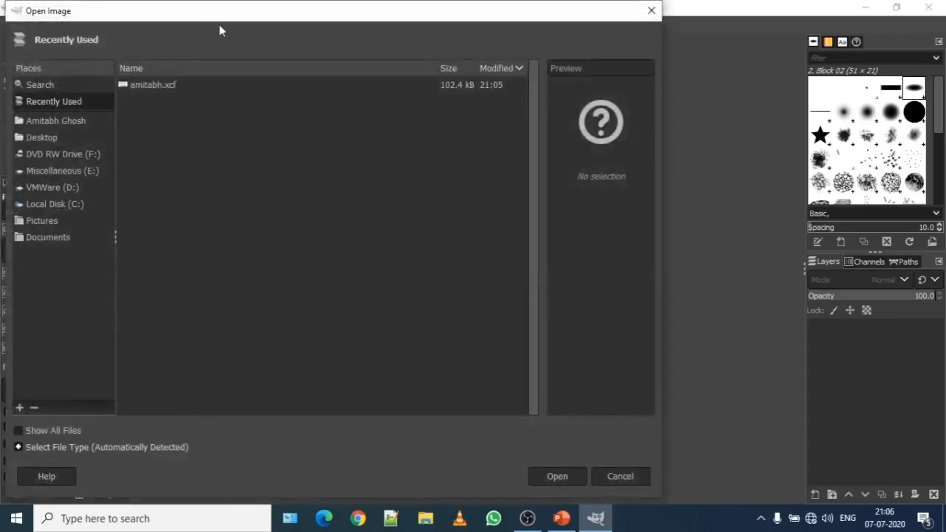
- Open amitabh.xcf from the Pictures folder
drag(247, 20, 379, 20)
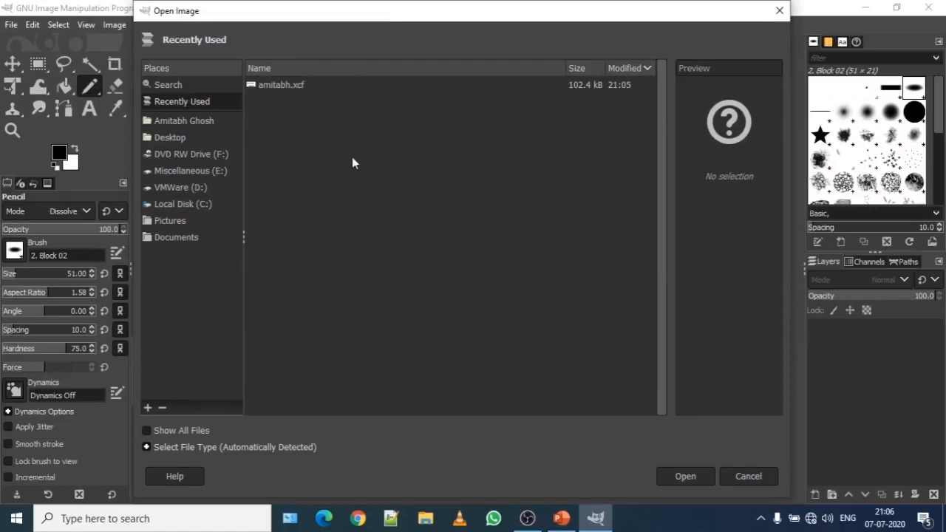
click(171, 223)
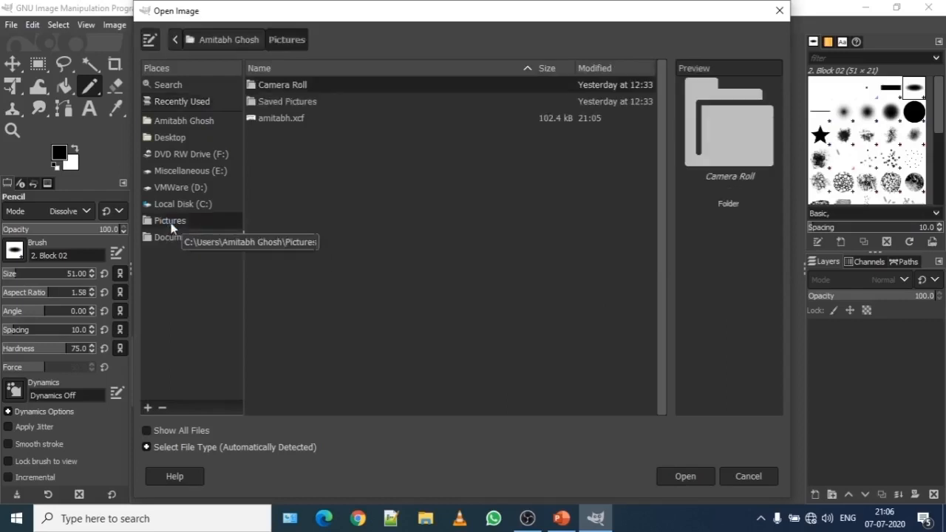
click(273, 118)
click(685, 477)
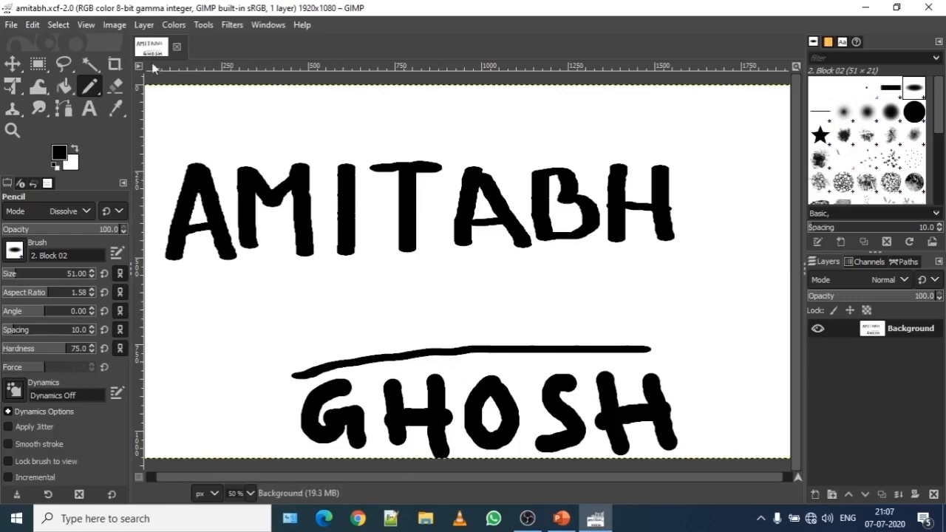
- Show the File menu options for the reopened amitabh.xcf image
click(13, 25)
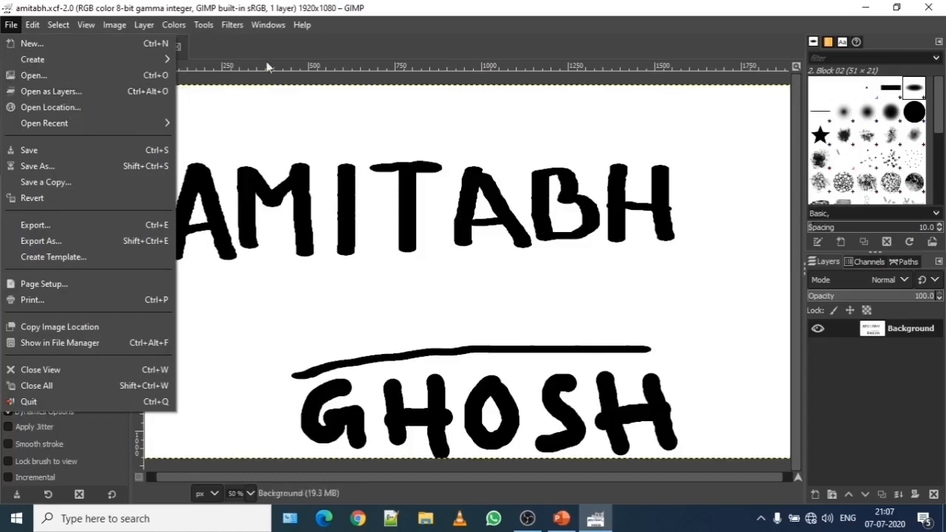
click(224, 40)
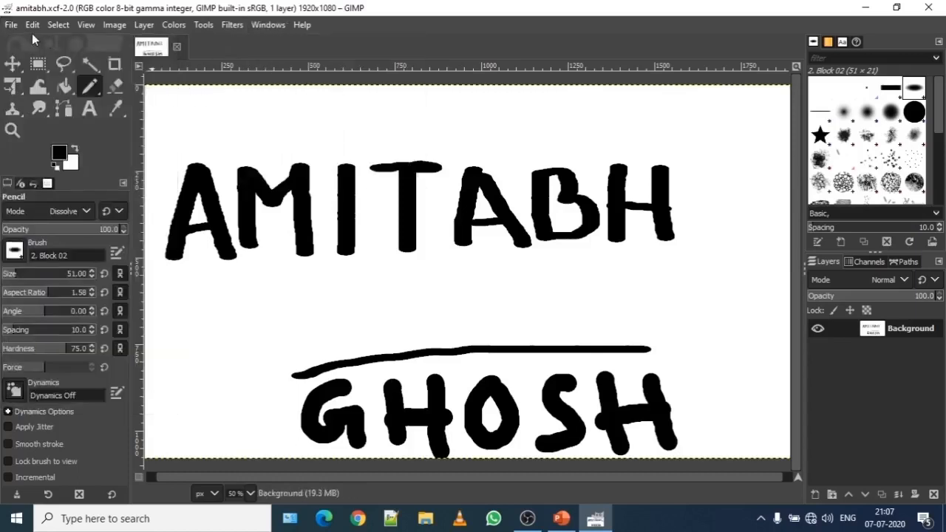
click(11, 25)
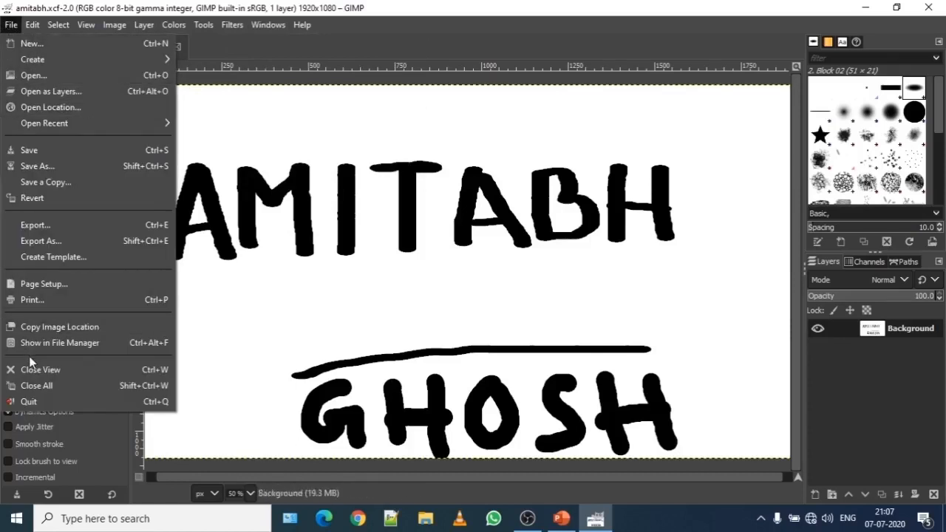